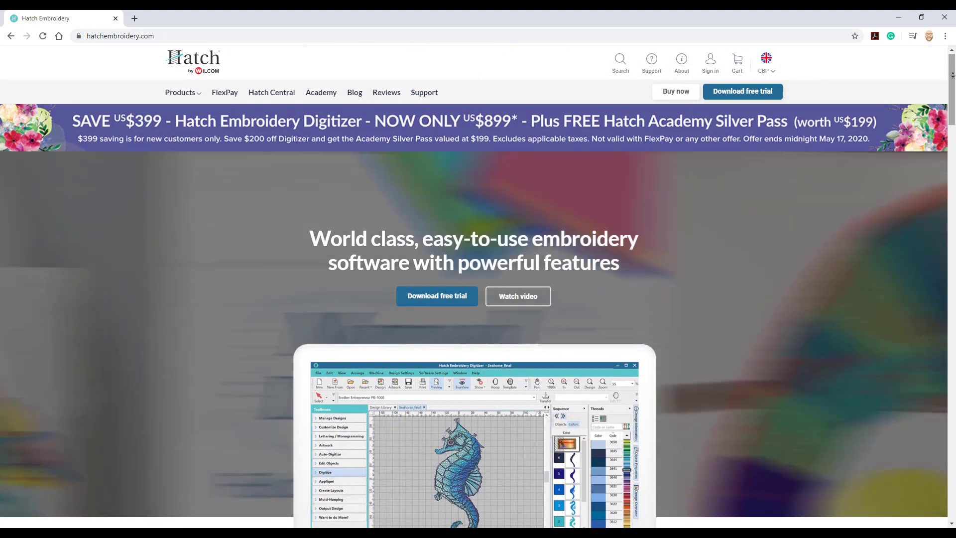
left_click_drag(952, 68, 952, 71)
scroll(478, 299, "down", 1)
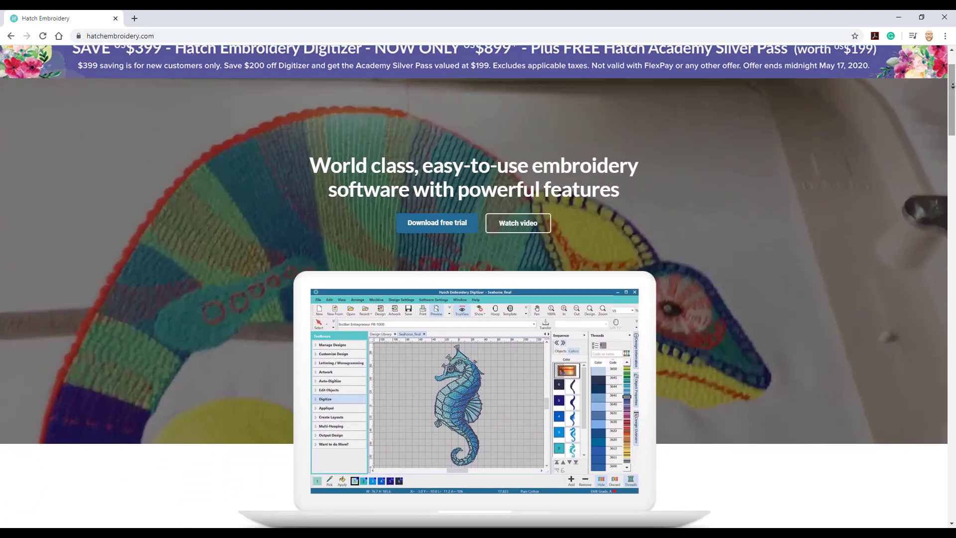
scroll(478, 298, "down", 1)
scroll(479, 299, "down", 1)
scroll(479, 299, "down", 1)
scroll(478, 299, "down", 1)
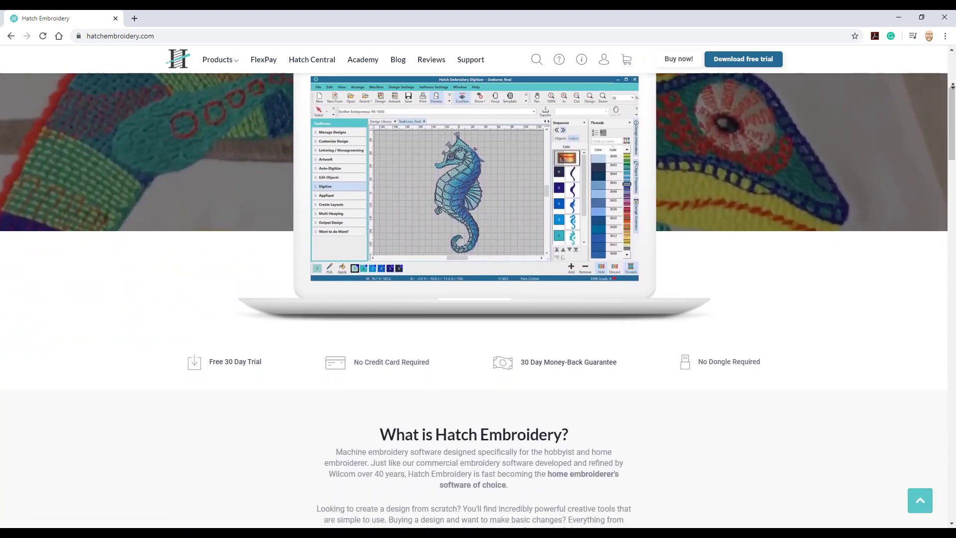
scroll(478, 300, "down", 1)
scroll(478, 298, "down", 1)
scroll(478, 300, "down", 1)
scroll(478, 299, "down", 1)
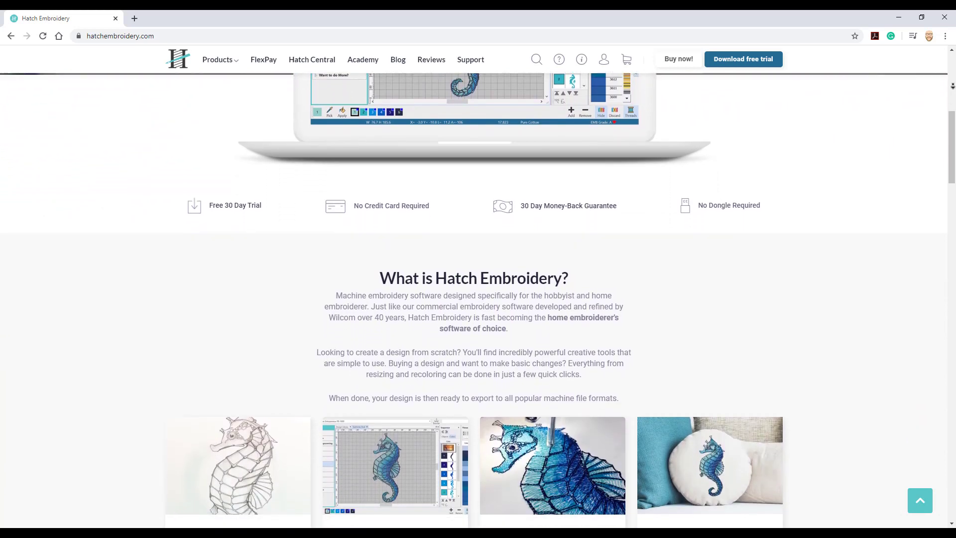
scroll(479, 299, "down", 1)
scroll(478, 298, "down", 1)
scroll(478, 298, "down", 1)
scroll(478, 299, "down", 1)
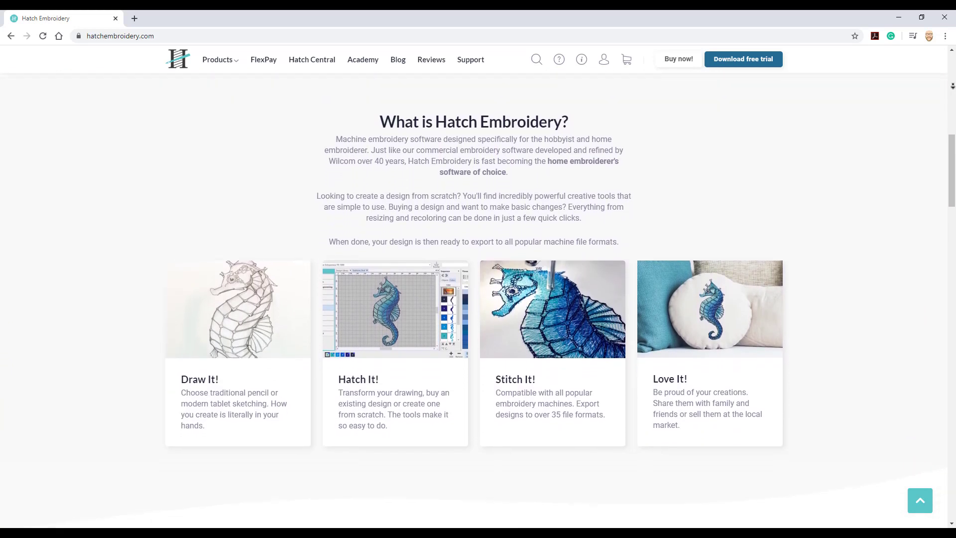
scroll(479, 298, "down", 1)
scroll(478, 299, "down", 1)
scroll(479, 300, "down", 1)
scroll(479, 299, "down", 1)
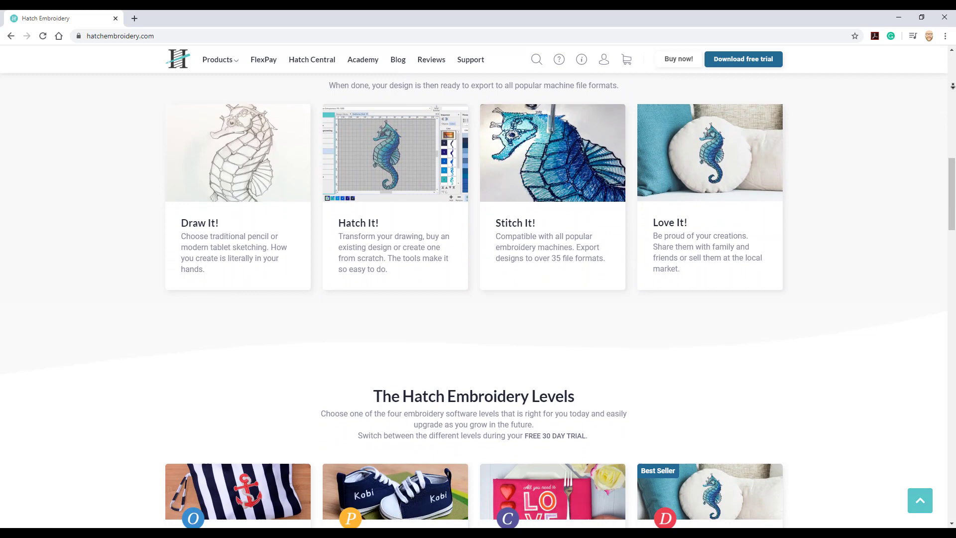
scroll(478, 299, "down", 1)
scroll(478, 299, "down", 1)
scroll(479, 299, "down", 1)
scroll(478, 299, "down", 1)
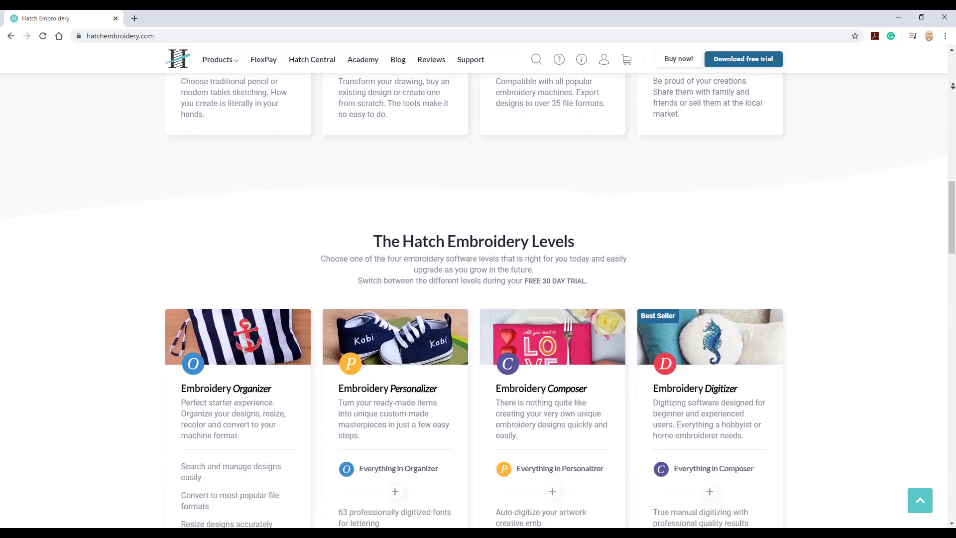
scroll(478, 299, "down", 1)
scroll(479, 299, "down", 1)
scroll(478, 299, "down", 1)
scroll(953, 91, "down", 1)
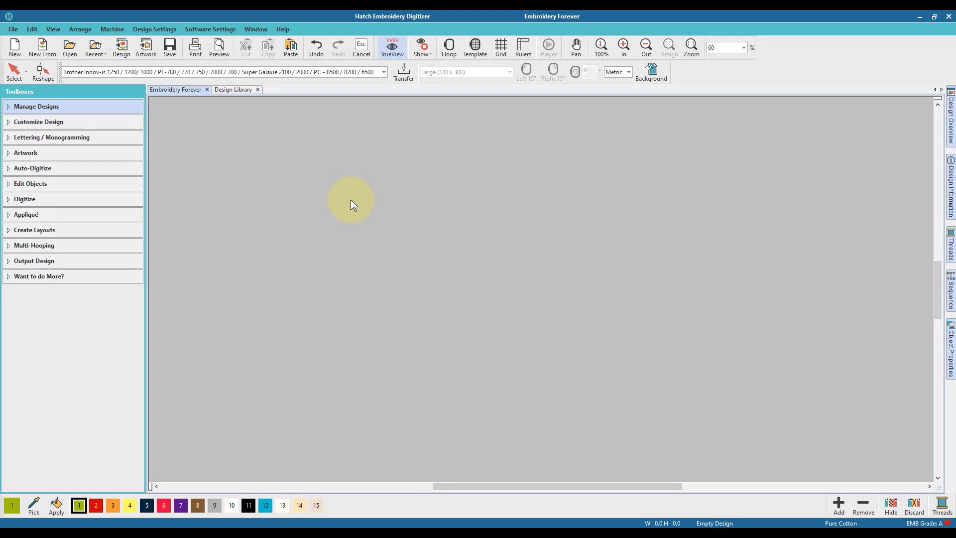
Step: Insert the Embroidery Forever image as artwork and display the hoop around it
left_click(103, 153)
left_click(103, 171)
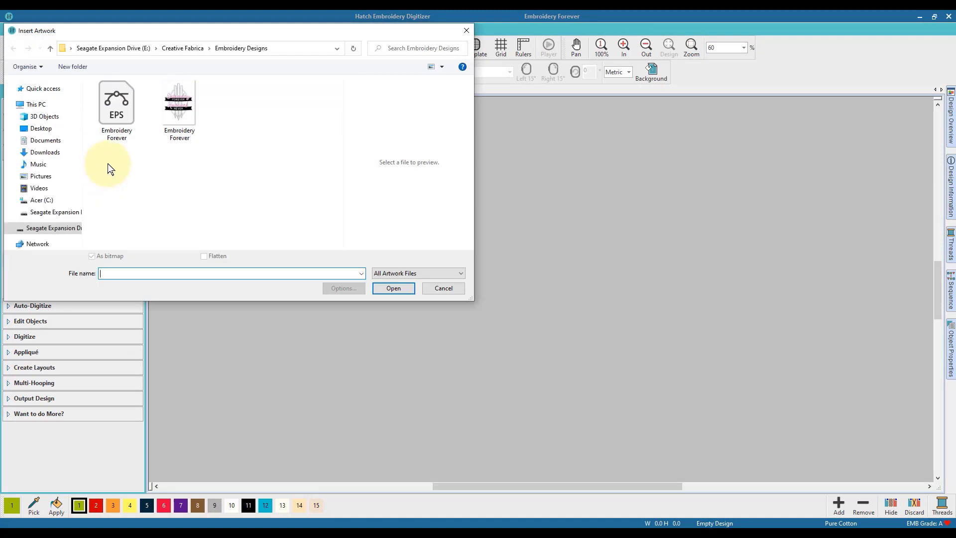
left_click(177, 137)
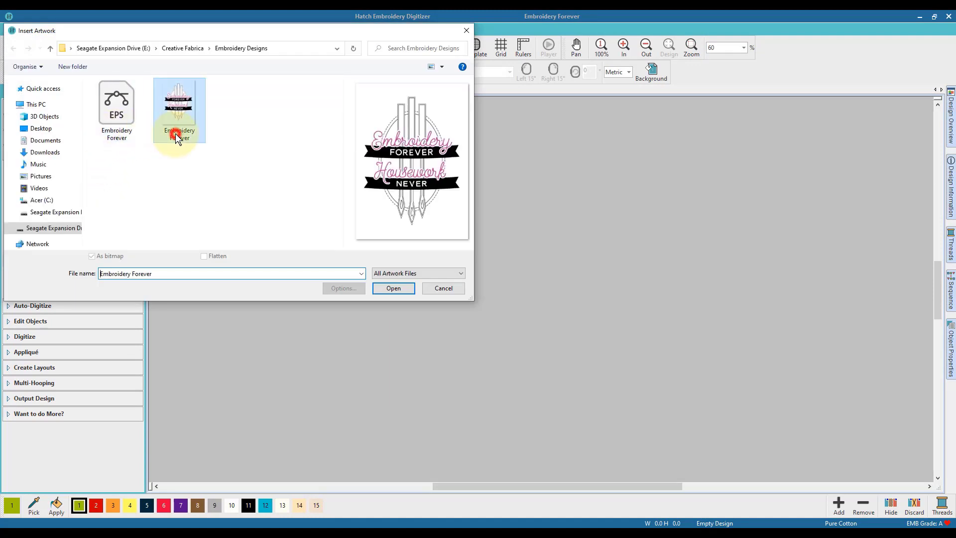
left_click(389, 289)
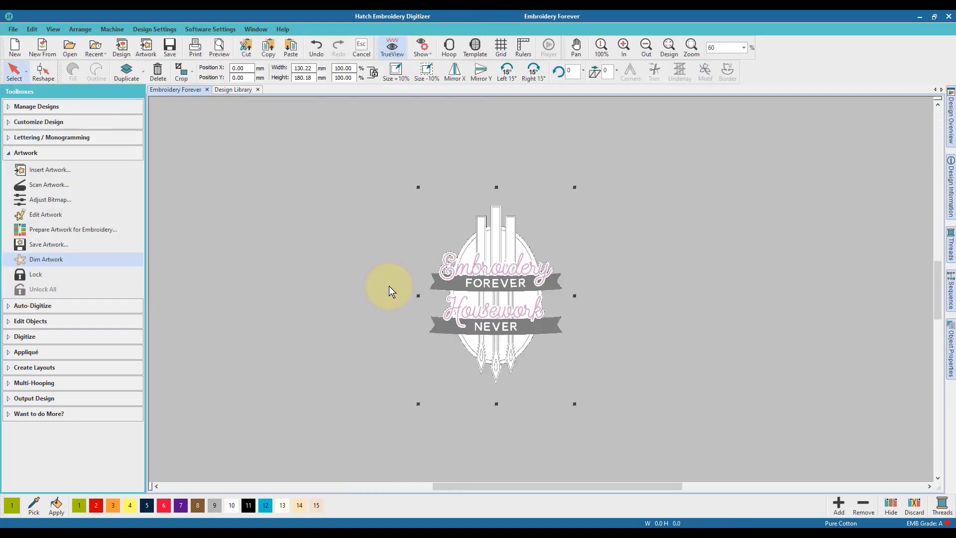
left_click(449, 49)
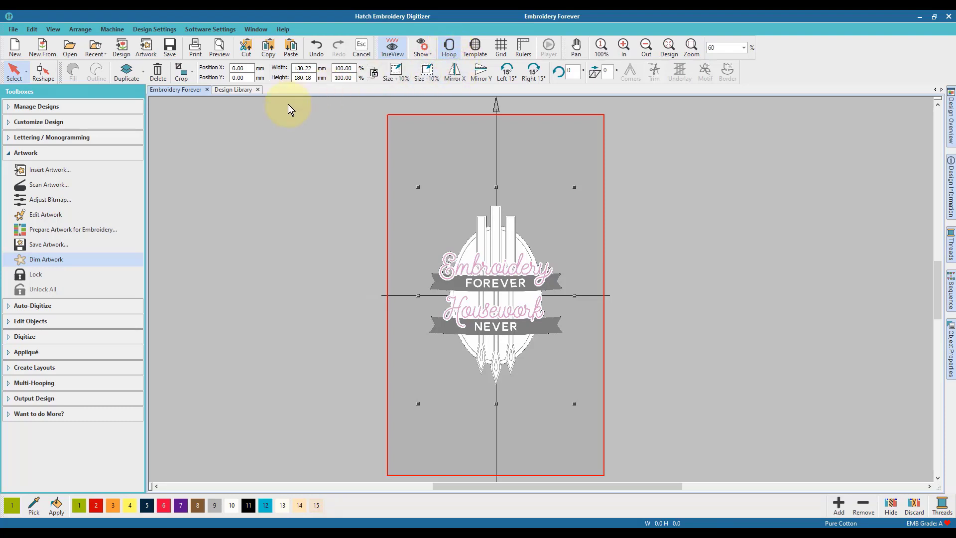
Step: Draw a filled test square above the artwork with the Rectangle/Square tool, then undo it
left_click(70, 340)
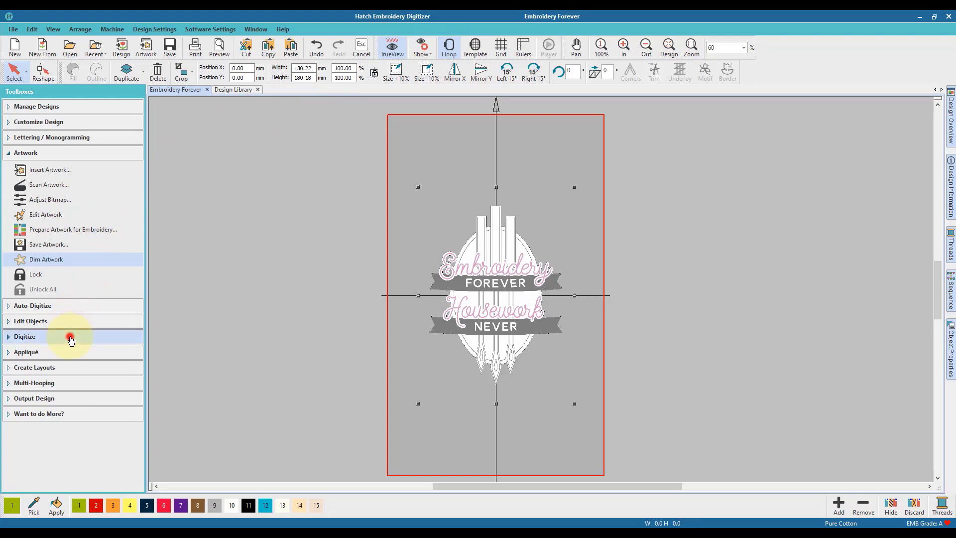
left_click(68, 165)
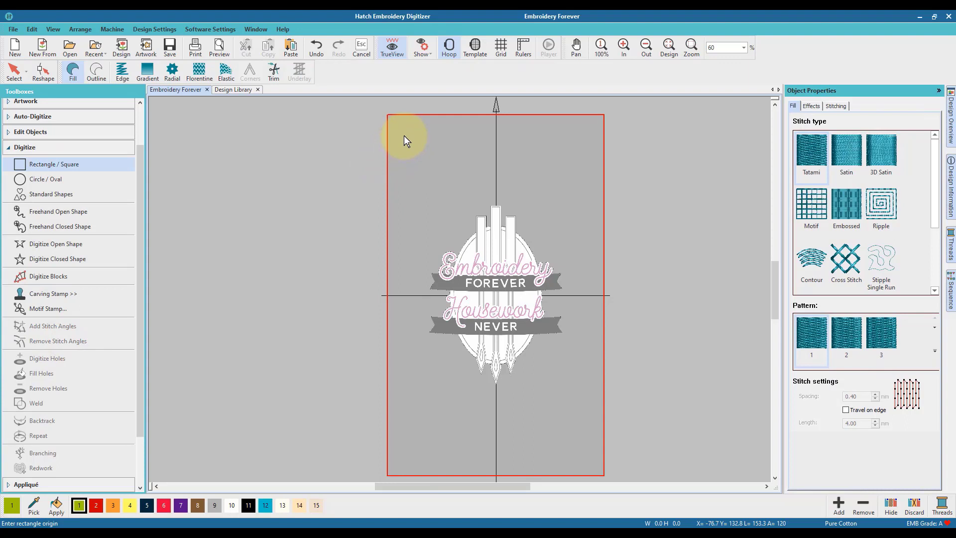
left_click(404, 135)
left_click(453, 178)
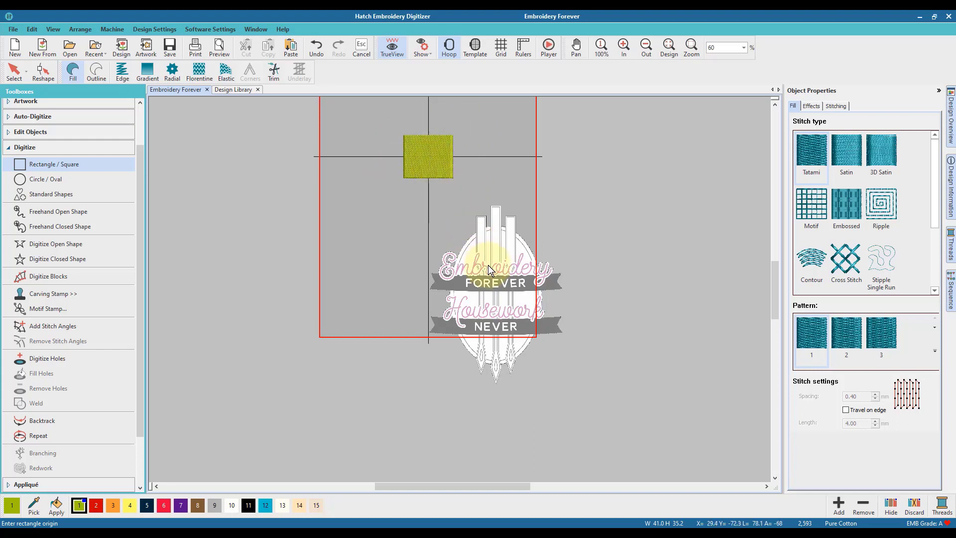
left_click(319, 48)
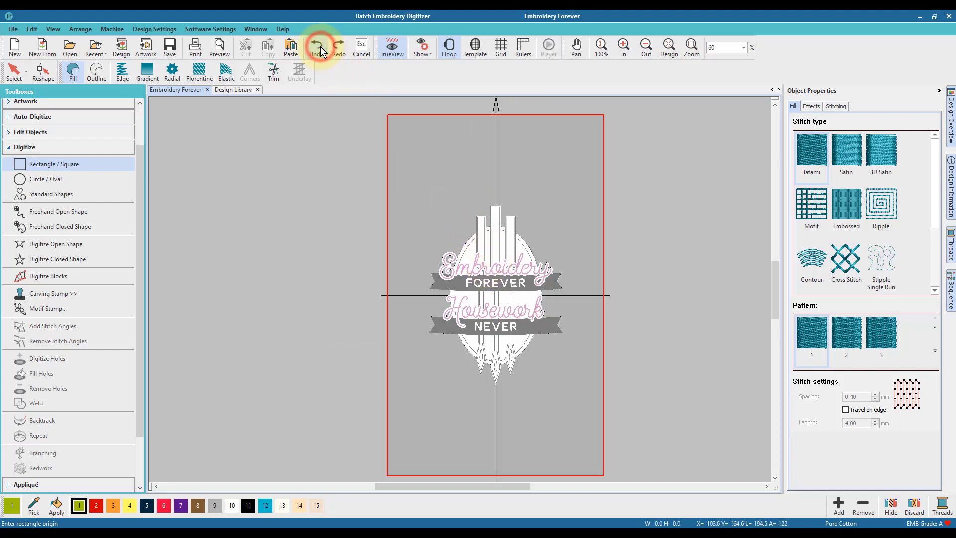
Step: Set the hoop position to Manual in Embroidery Settings and confirm
left_click(450, 49)
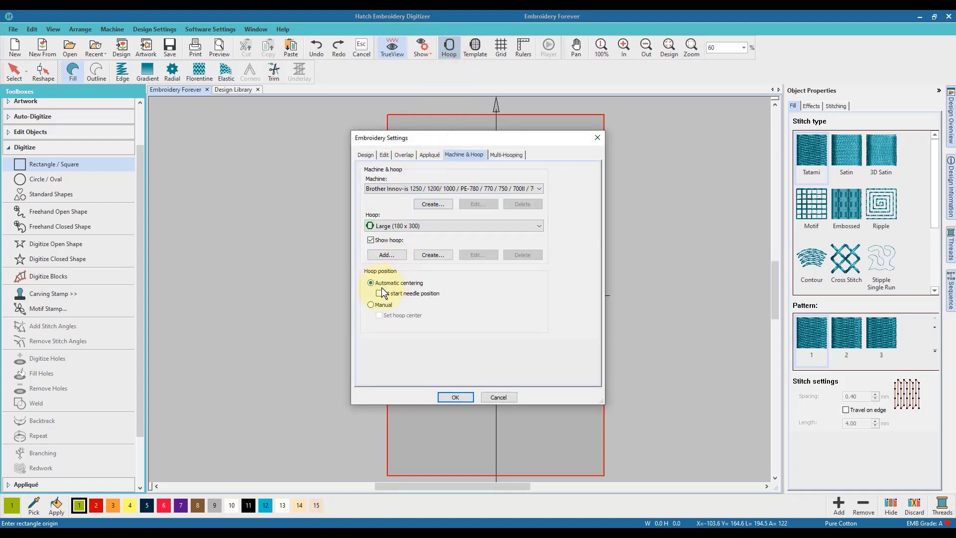
left_click(384, 307)
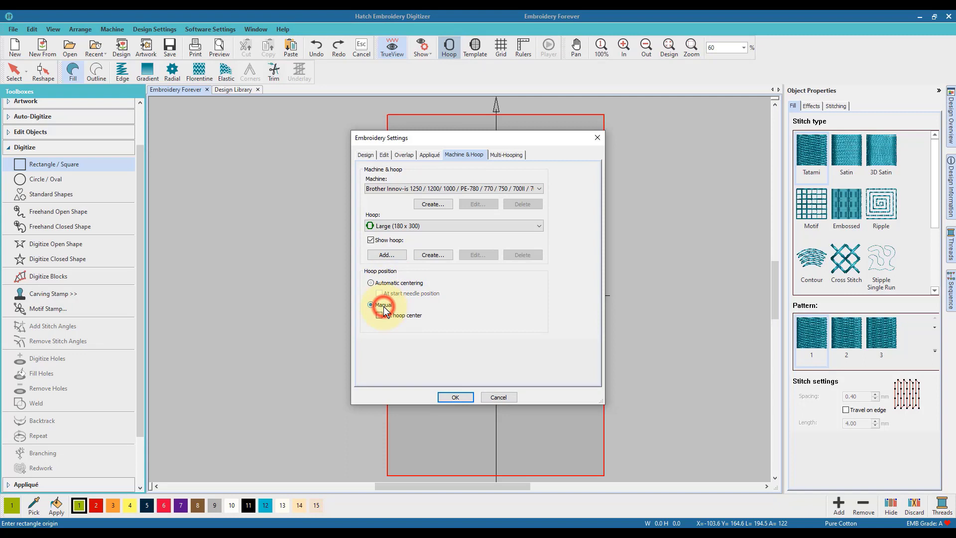
left_click(451, 397)
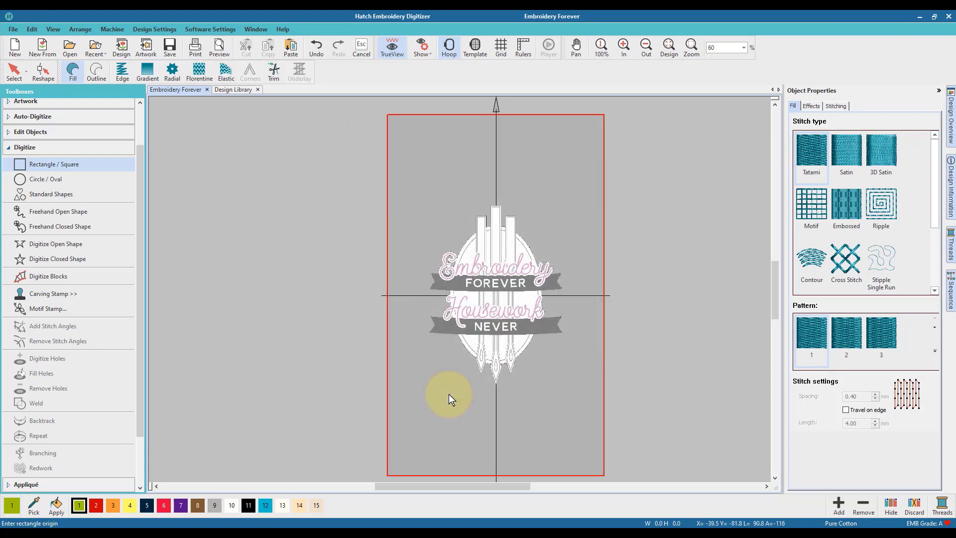
Step: Draw two test squares in the hoop to check it stays put, then undo both
left_click(408, 139)
left_click(440, 170)
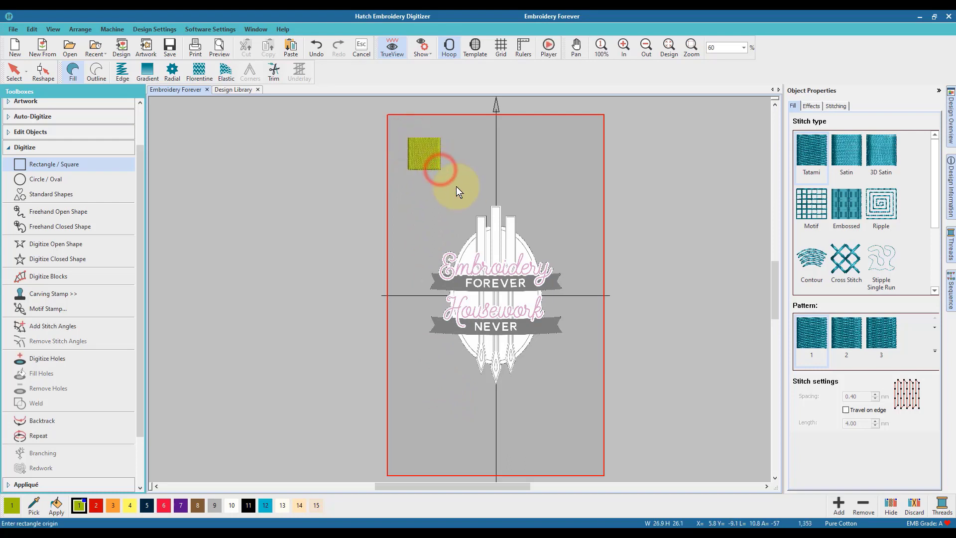
left_click(478, 194)
left_click(496, 219)
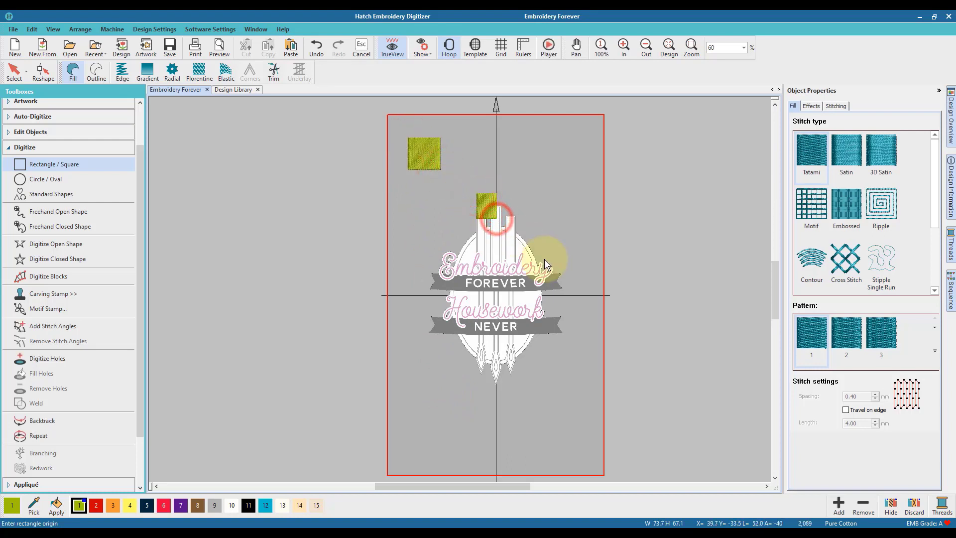
left_click(325, 49)
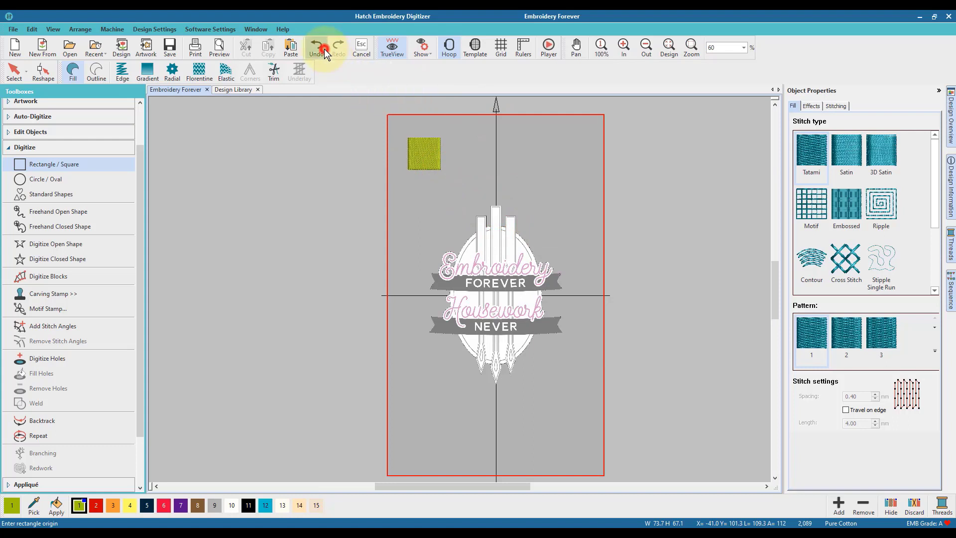
left_click(324, 49)
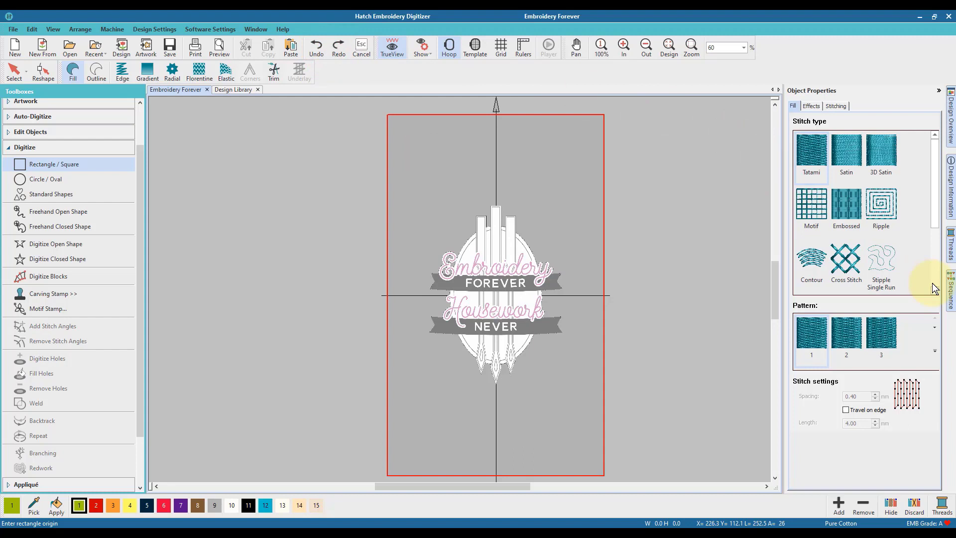
Step: Show the Sequence docker listing the artwork as the only object
left_click(950, 289)
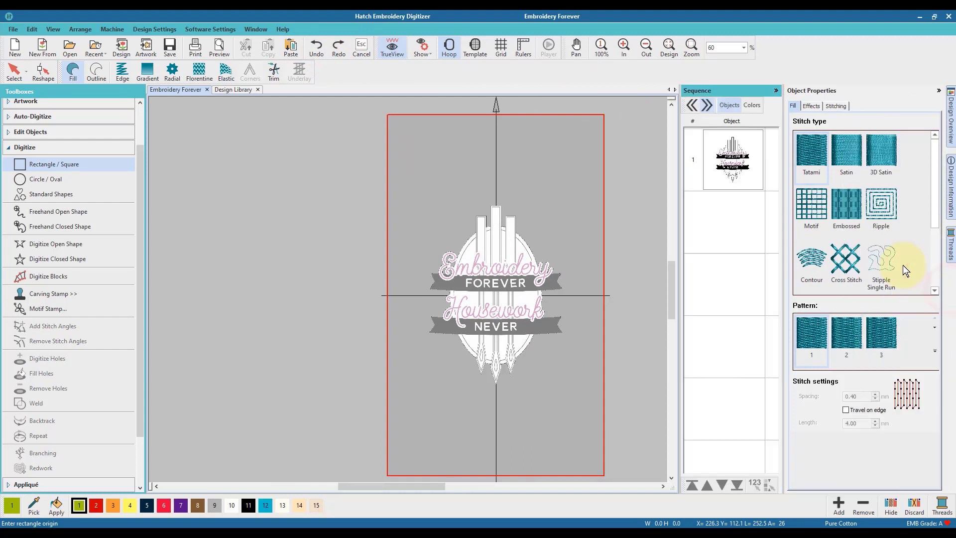